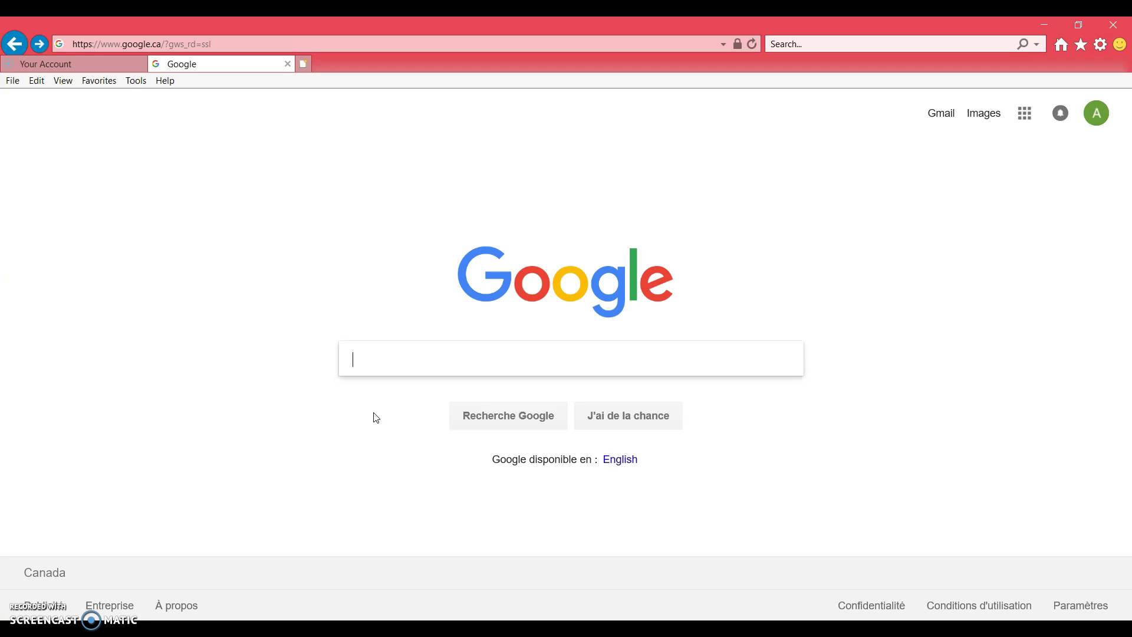
Search Google for "virtual writing tutor" and open the Virtual Writing Tutor: Free Grammar Checker result.
{"action": "left_click", "coordinate": [385, 356]}
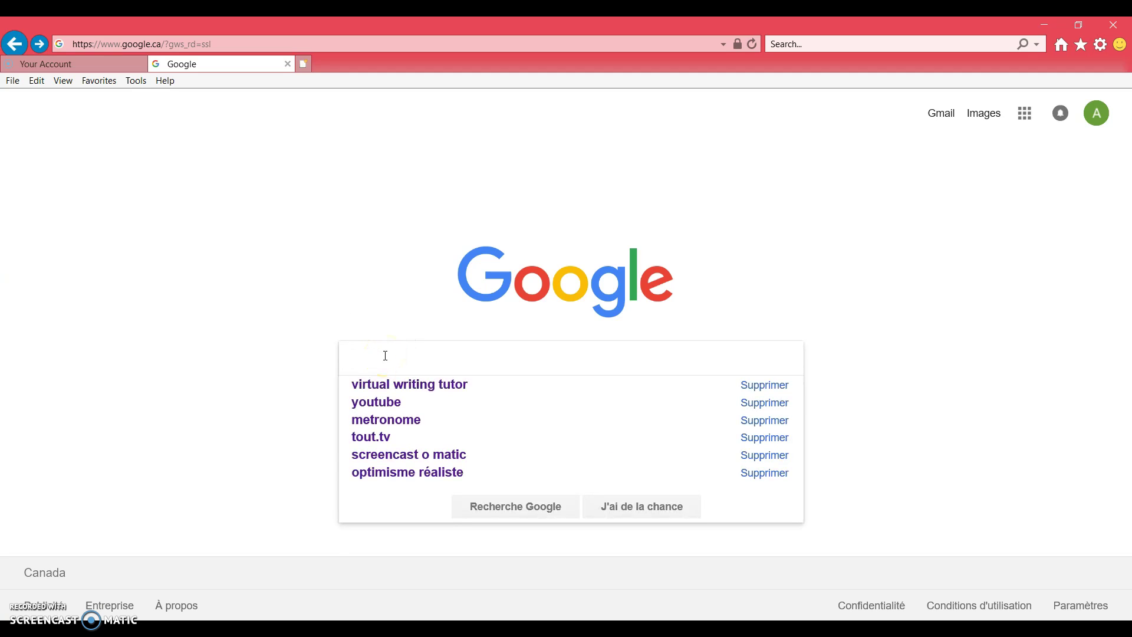
{"action": "type", "text": "vir"}
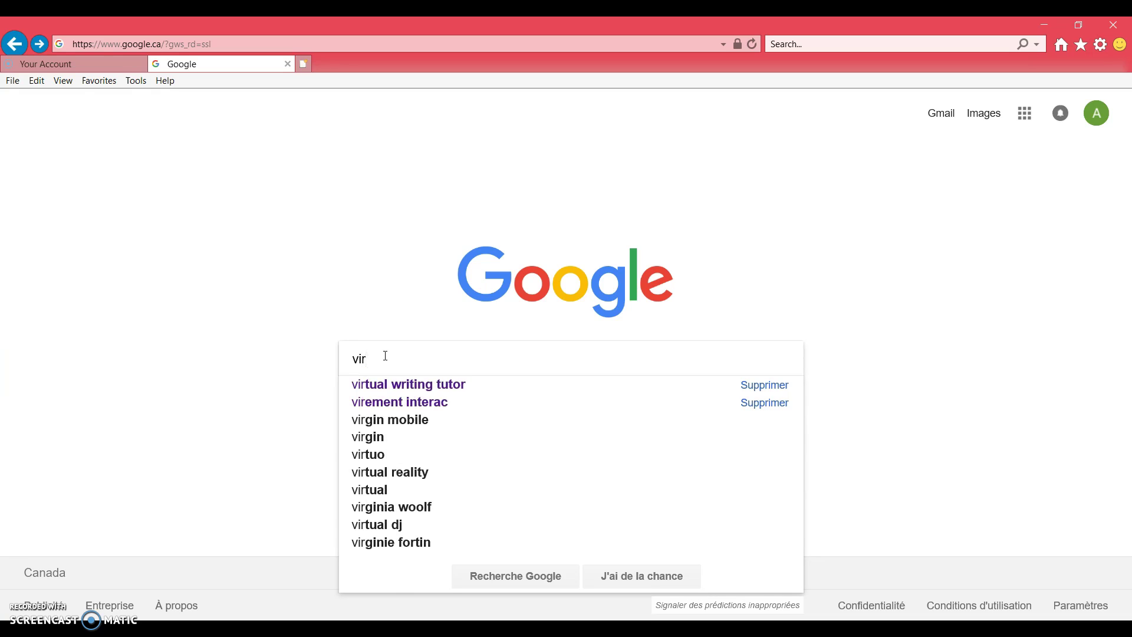
{"action": "type", "text": "tua"}
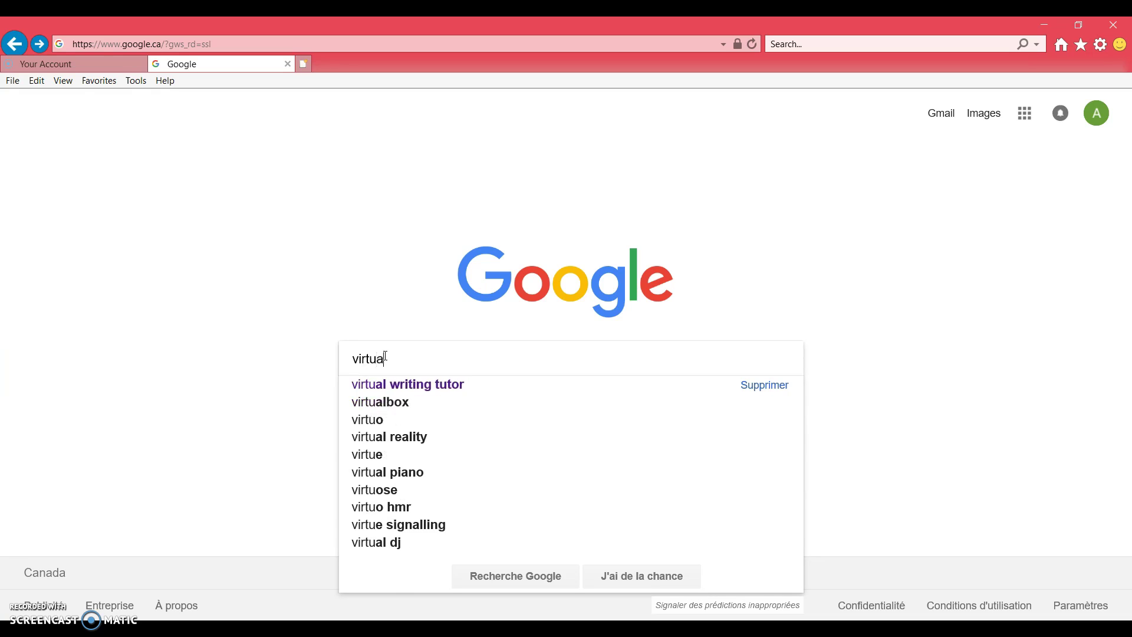
{"action": "type", "text": "l writing tu"}
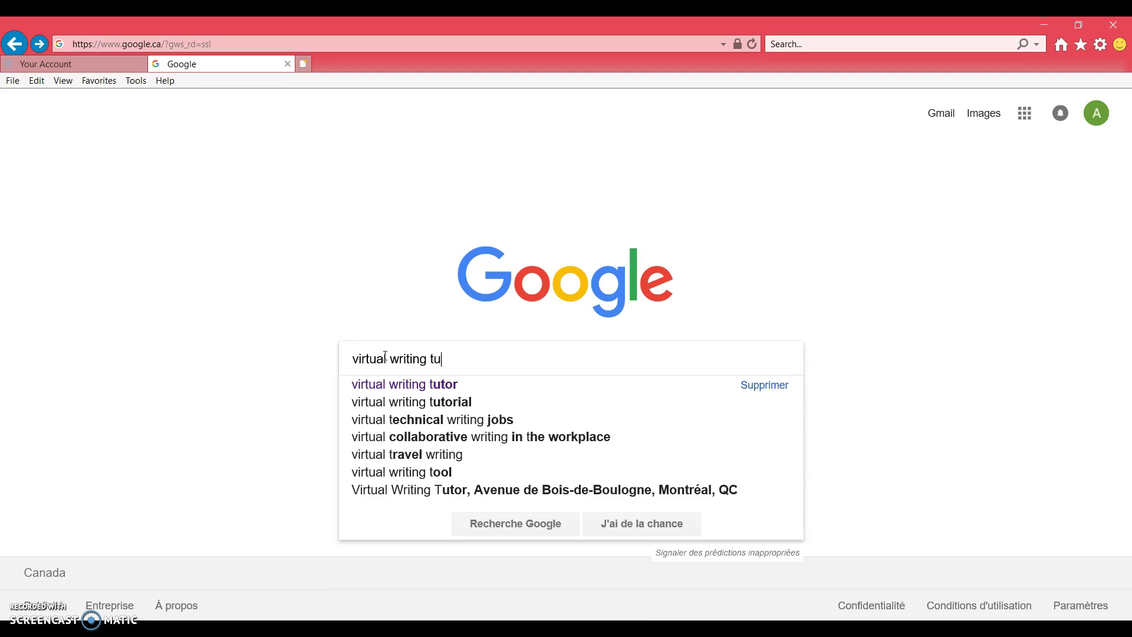
{"action": "left_click", "coordinate": [398, 384]}
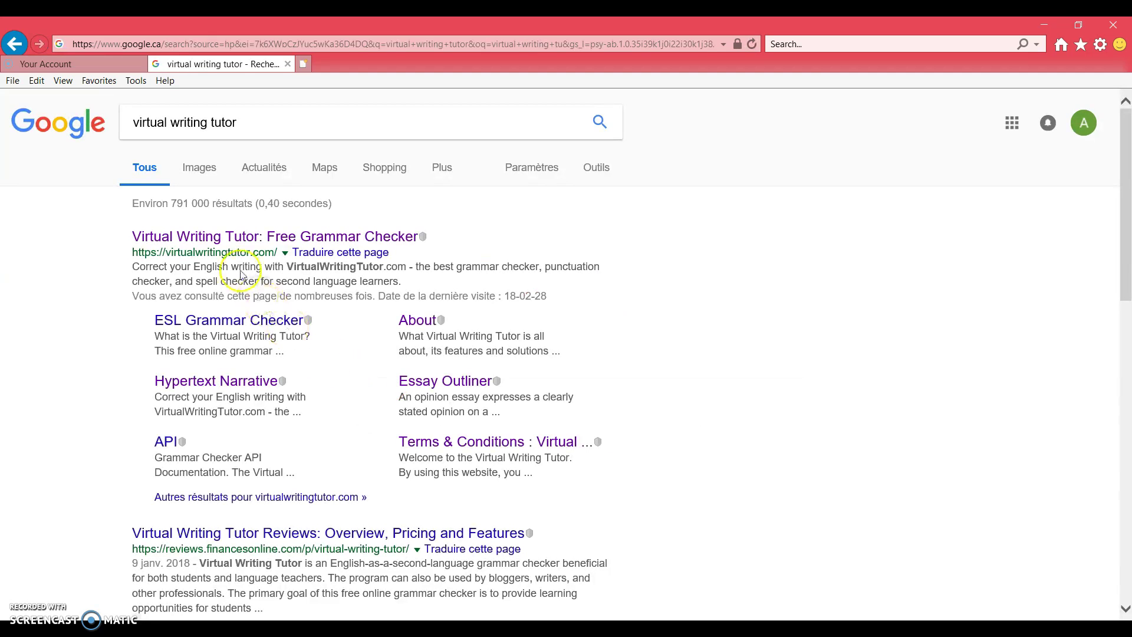
{"action": "left_click", "coordinate": [218, 238]}
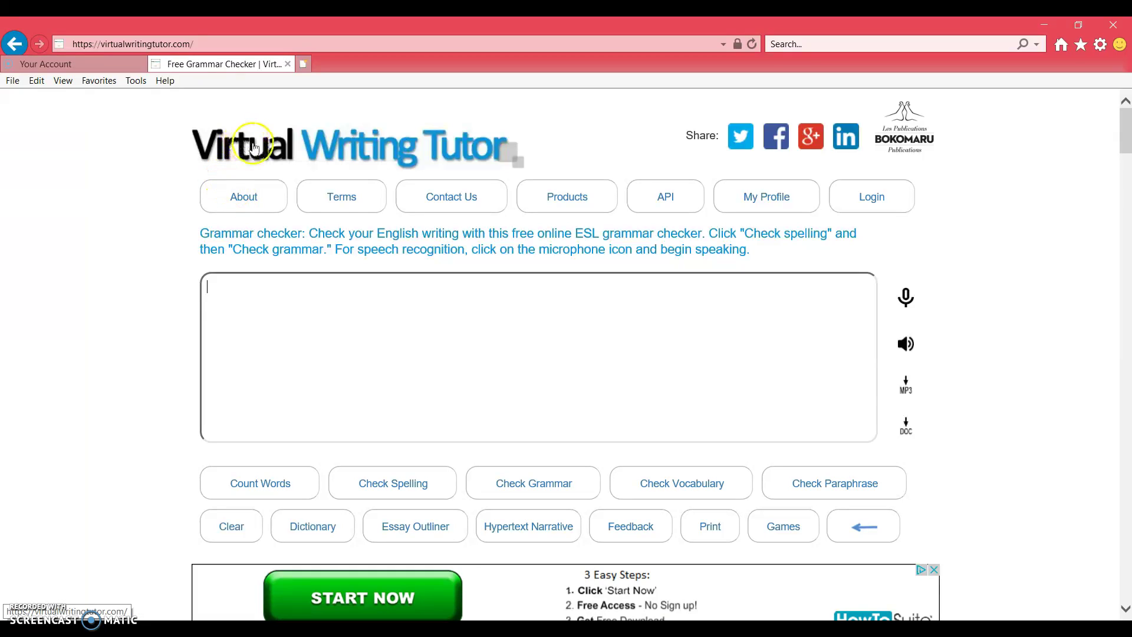
View the website's terms and conditions page and return to the grammar checker home page.
{"action": "left_click", "coordinate": [349, 204]}
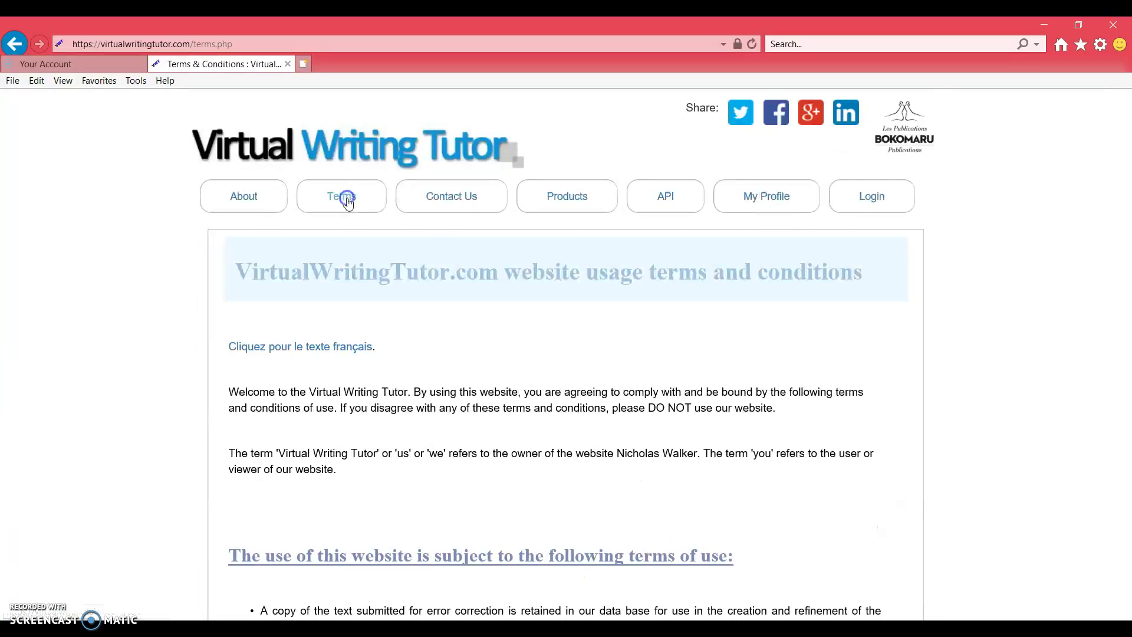
{"action": "mouse_move", "coordinate": [1124, 202]}
{"action": "left_mouse_down"}
{"action": "mouse_move", "coordinate": [1124, 379]}
{"action": "mouse_move", "coordinate": [1127, 201]}
{"action": "left_mouse_up"}
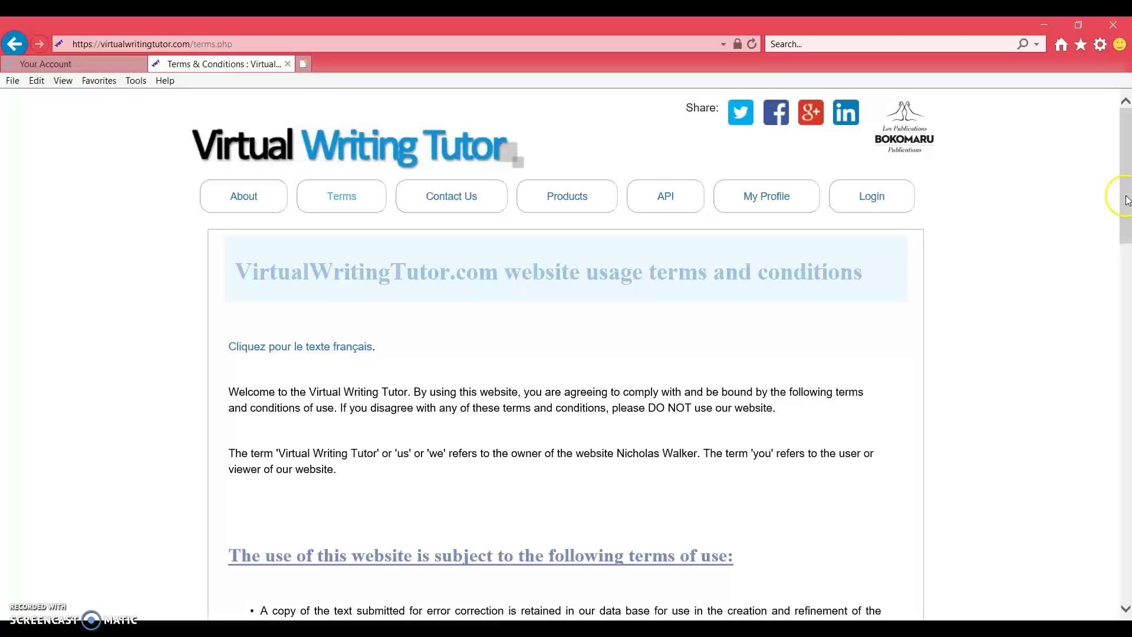
{"action": "left_click", "coordinate": [277, 154]}
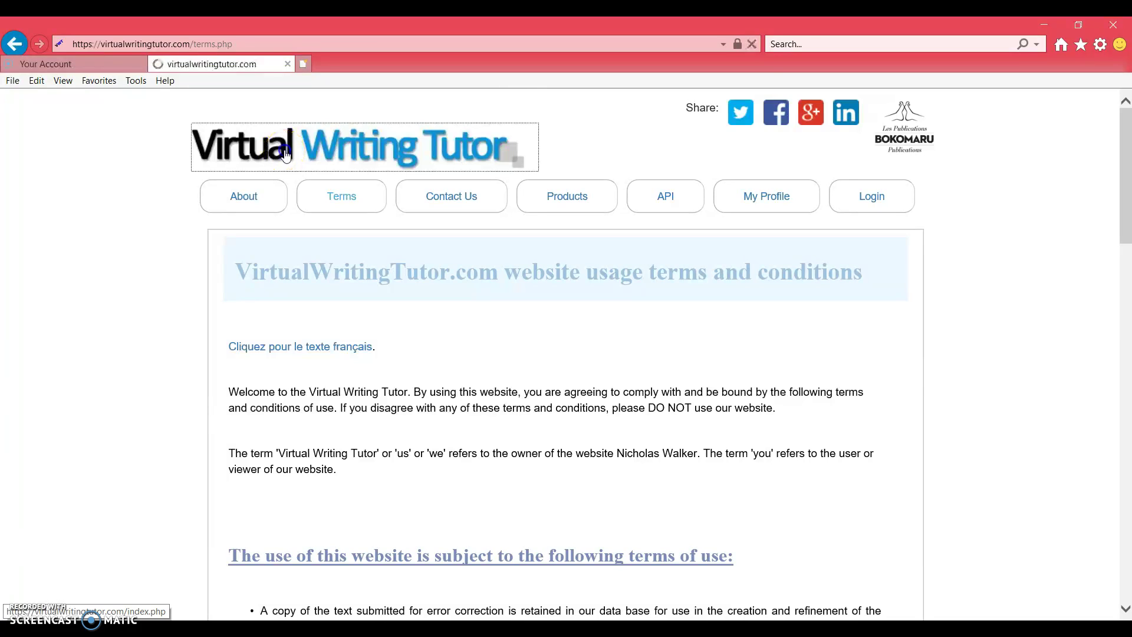
Write a lowercase greeting in the grammar checker's text box that gives the writer's first name and ends with "and I have 18 years.".
{"action": "left_click", "coordinate": [374, 342]}
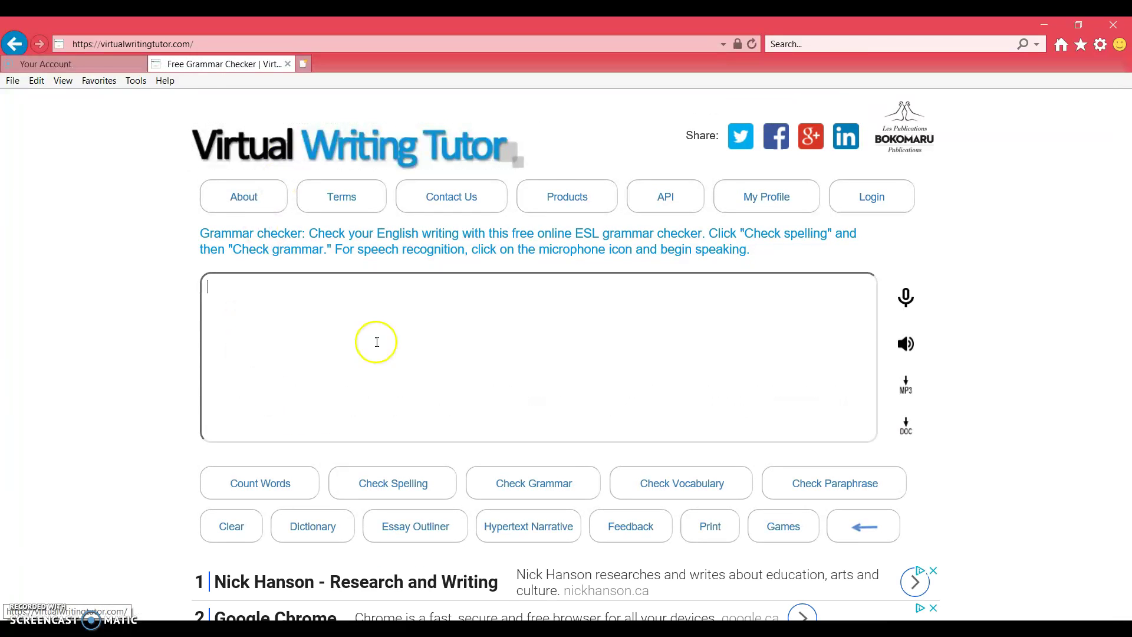
{"action": "left_click", "coordinate": [389, 307]}
{"action": "type", "text": "hi, my name is Anne-Marie and I"}
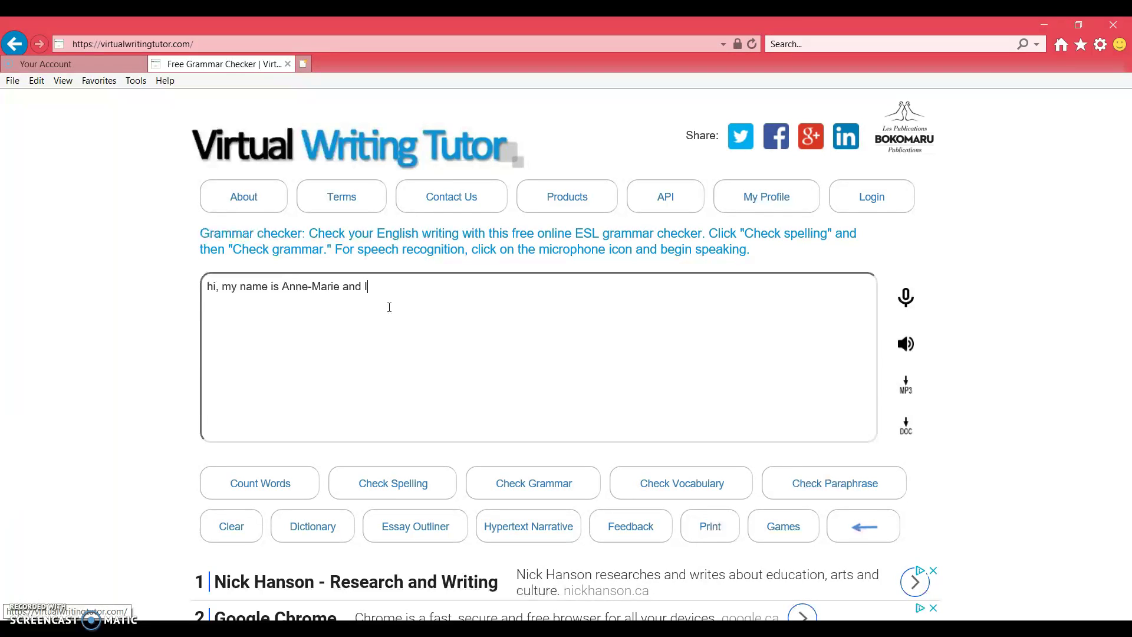
{"action": "type", "text": " have 1"}
{"action": "type", "text": "8"}
{"action": "type", "text": " yea"}
{"action": "key", "text": "BackSpace"}
{"action": "type", "text": "years."}
{"action": "left_click", "coordinate": [513, 356]}
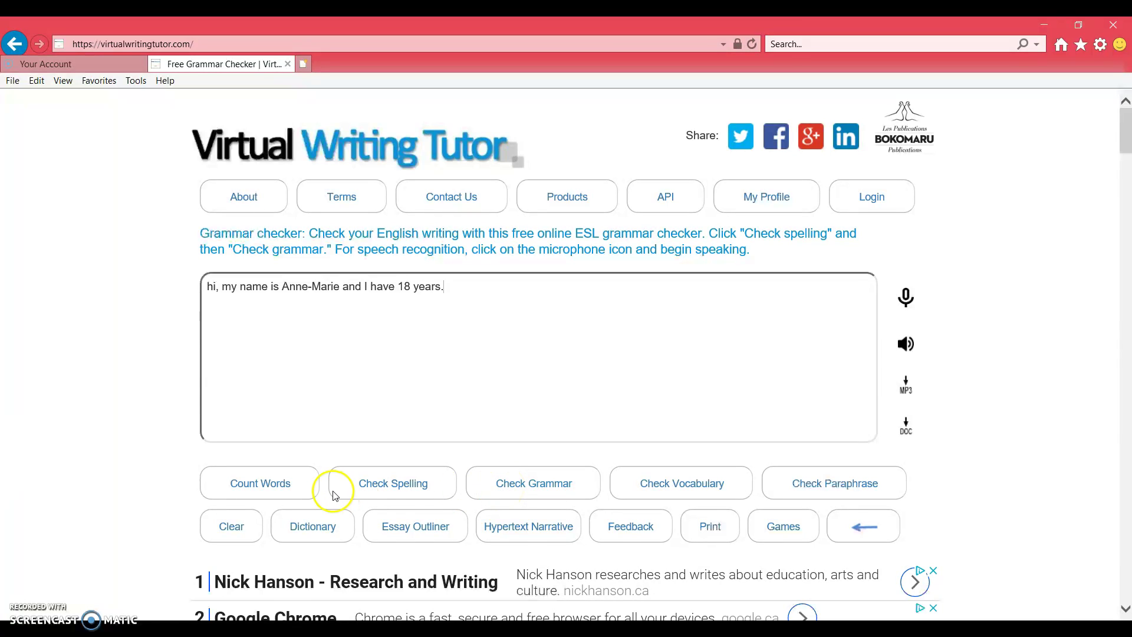
Run the grammar check on the sentence and read through its feedback.
{"action": "left_click", "coordinate": [565, 512]}
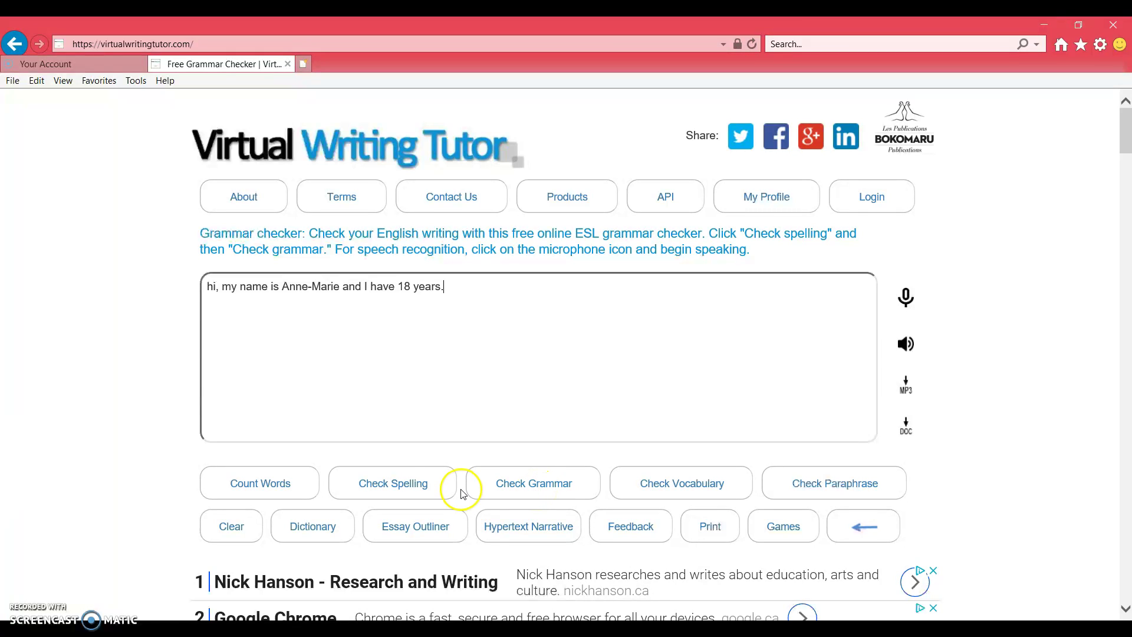
{"action": "left_click", "coordinate": [554, 480]}
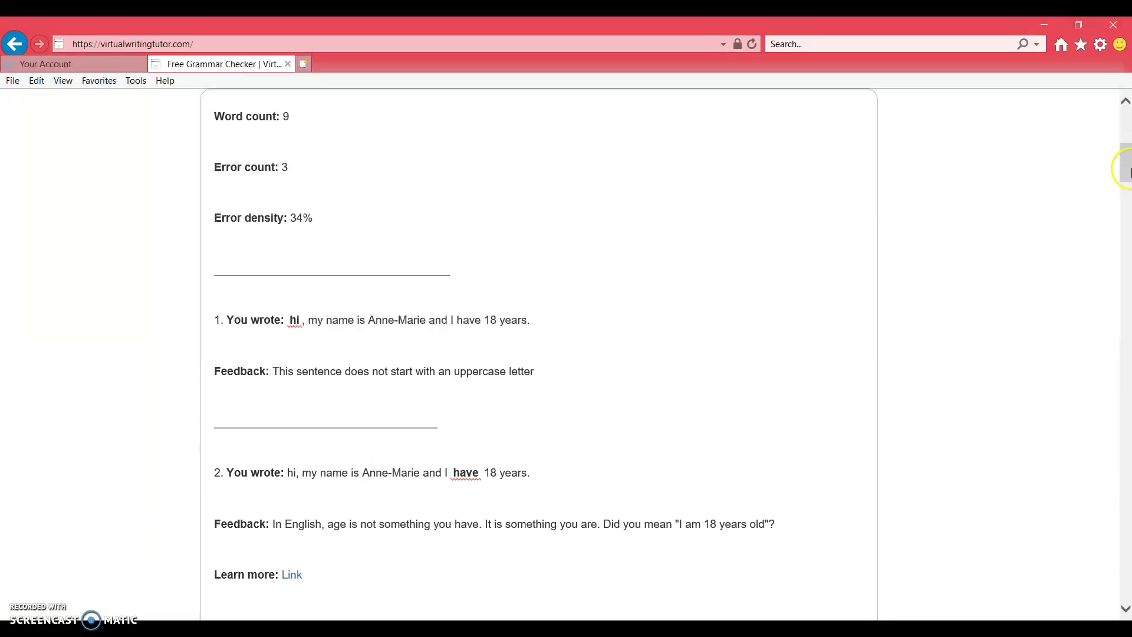
{"action": "left_click_drag", "start_coordinate": [1129, 171], "coordinate": [1120, 101]}
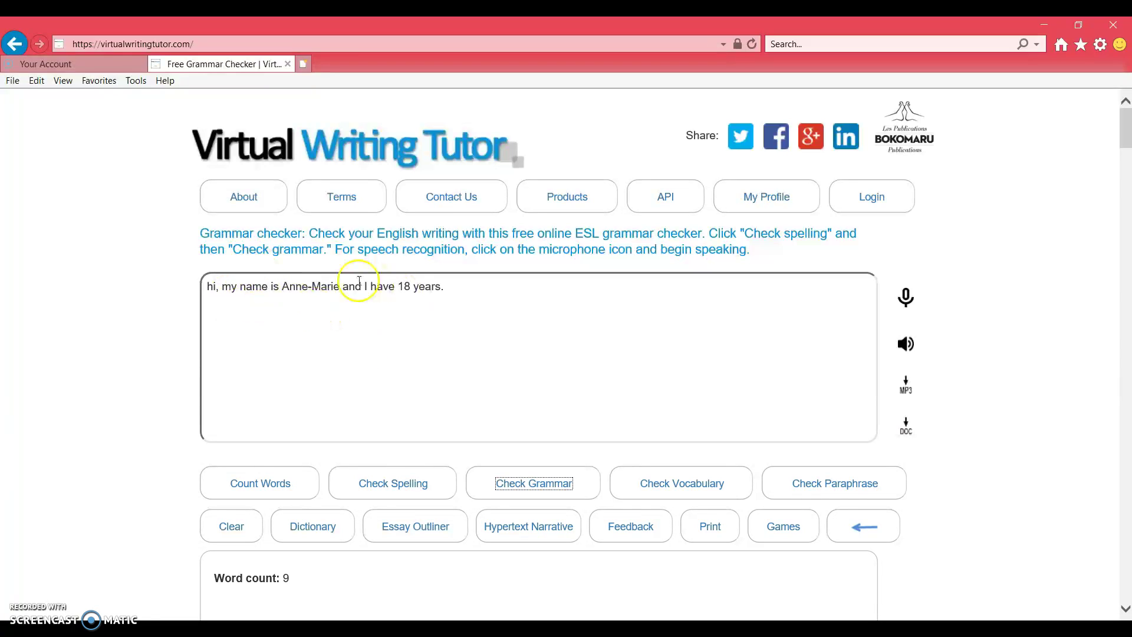
Correct the sentence by capitalizing "Hi", replacing "have" with "am" and adding "old" after "18 years".
{"action": "left_click_drag", "start_coordinate": [207, 286], "coordinate": [213, 286]}
{"action": "type", "text": "H"}
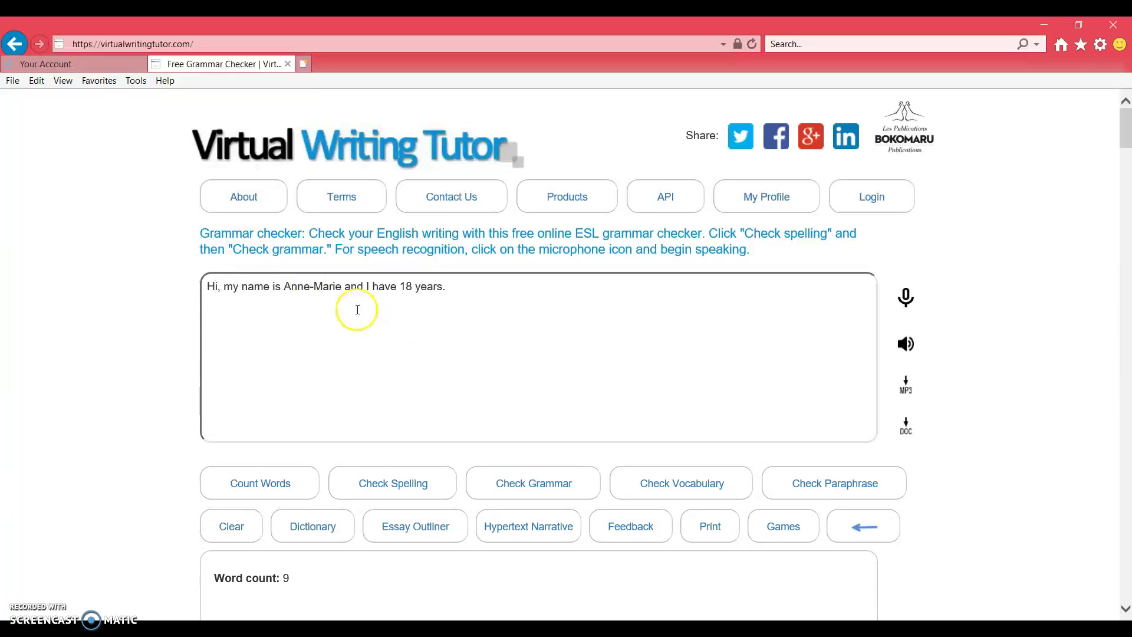
{"action": "left_click", "coordinate": [398, 287]}
{"action": "key", "text": "BackSpace"}
{"action": "key", "text": "BackSpace"}
{"action": "key", "text": "BackSpace"}
{"action": "key", "text": "BackSpace"}
{"action": "type", "text": "am"}
{"action": "left_click", "coordinate": [435, 288]}
{"action": "type", "text": "old"}
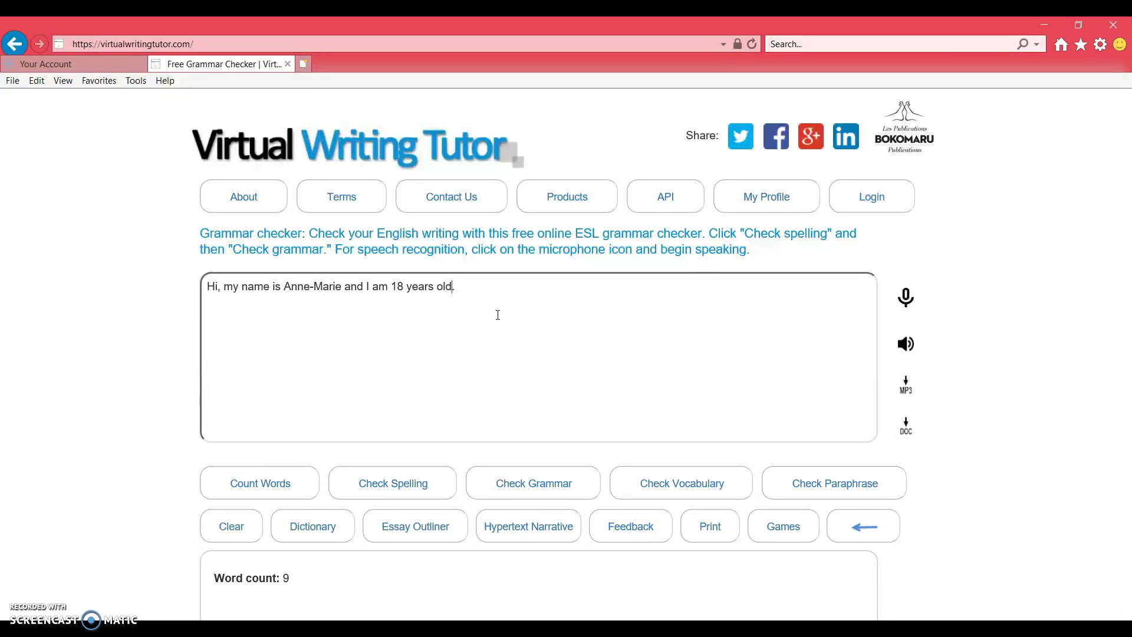
Listen to the corrected sentence with text-to-speech.
{"action": "left_click", "coordinate": [965, 370]}
{"action": "left_click", "coordinate": [905, 348]}
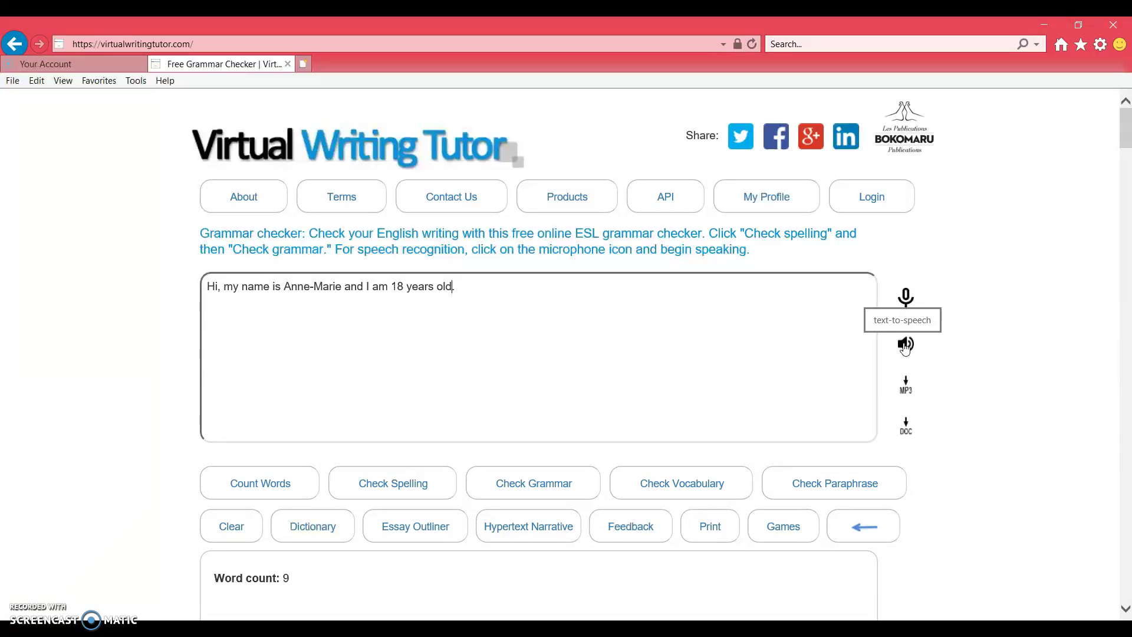
{"action": "left_click", "coordinate": [908, 347]}
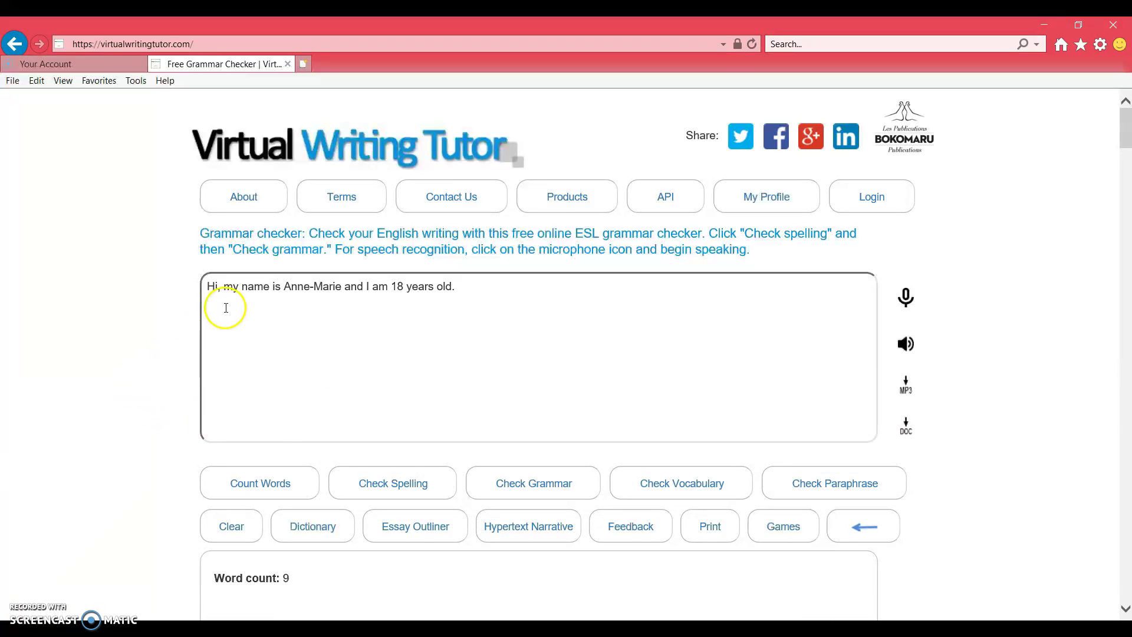
{"action": "left_click", "coordinate": [911, 344]}
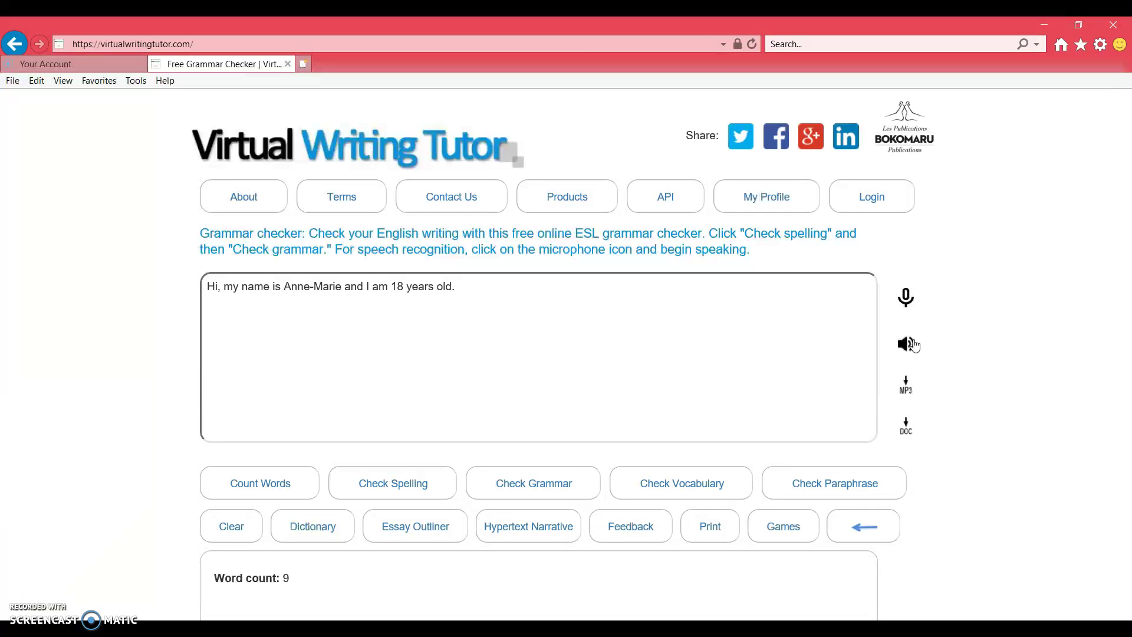
{"action": "left_click", "coordinate": [354, 317]}
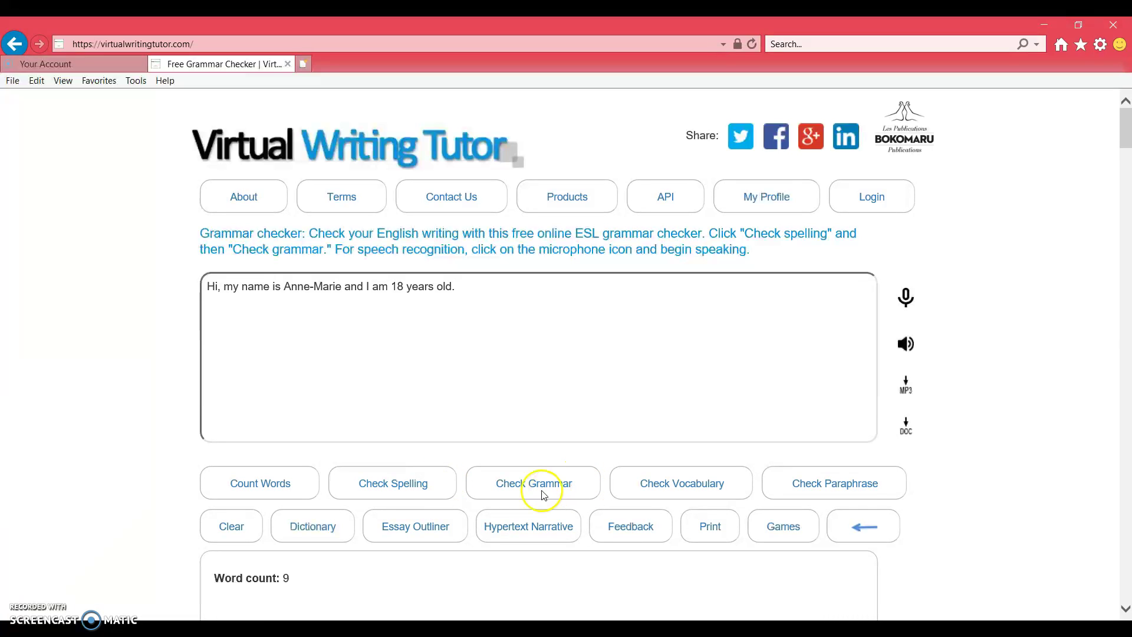
Look up "conciousness" in the Cambridge Dictionary and dismiss the My Dictionary login prompt.
{"action": "left_click", "coordinate": [318, 532]}
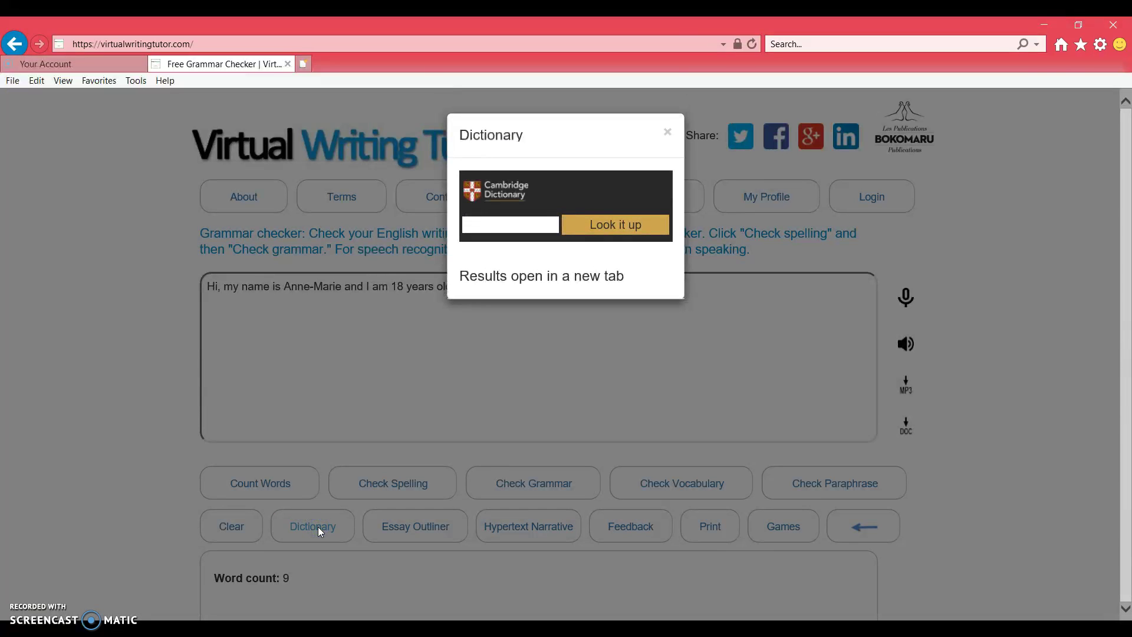
{"action": "left_click", "coordinate": [487, 222]}
{"action": "type", "text": "conci"}
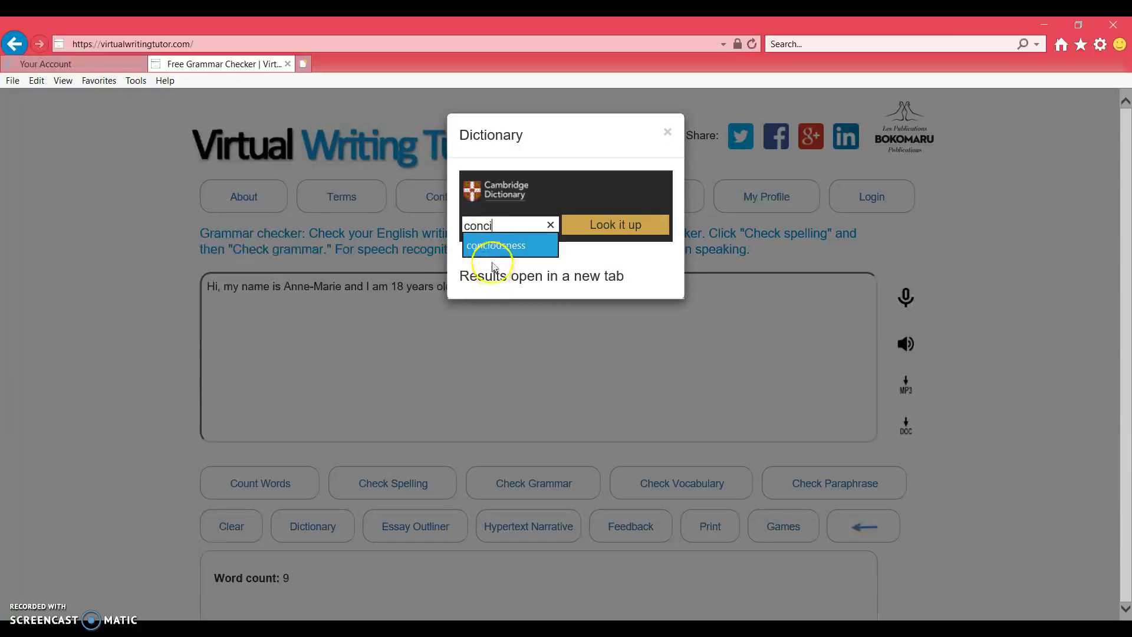
{"action": "left_click", "coordinate": [480, 245]}
{"action": "left_click", "coordinate": [619, 223]}
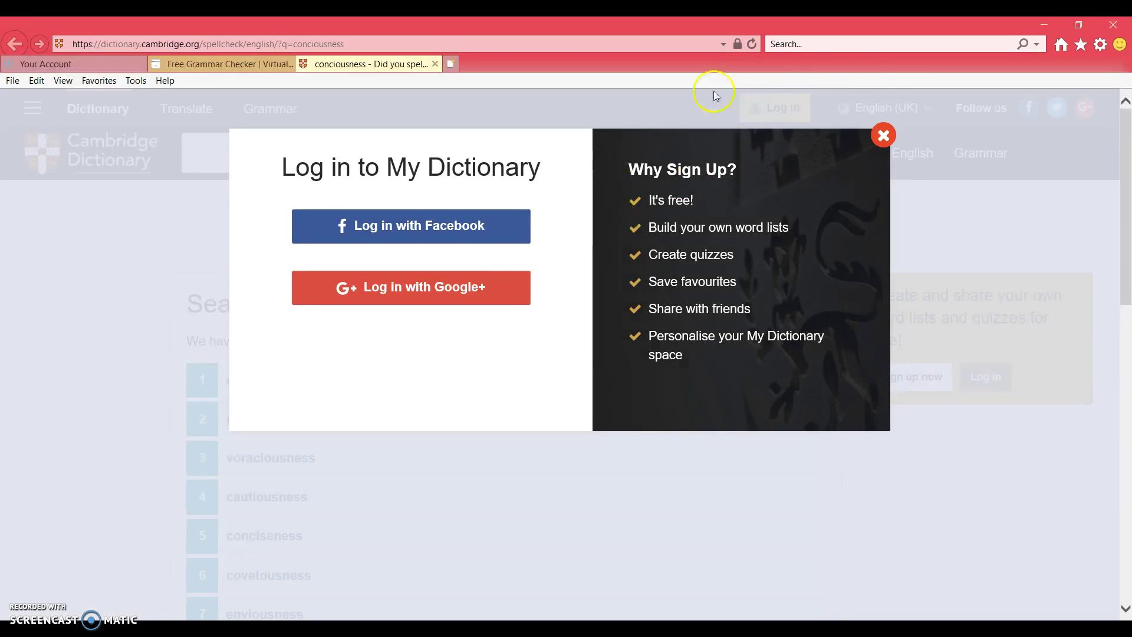
{"action": "left_click", "coordinate": [883, 139]}
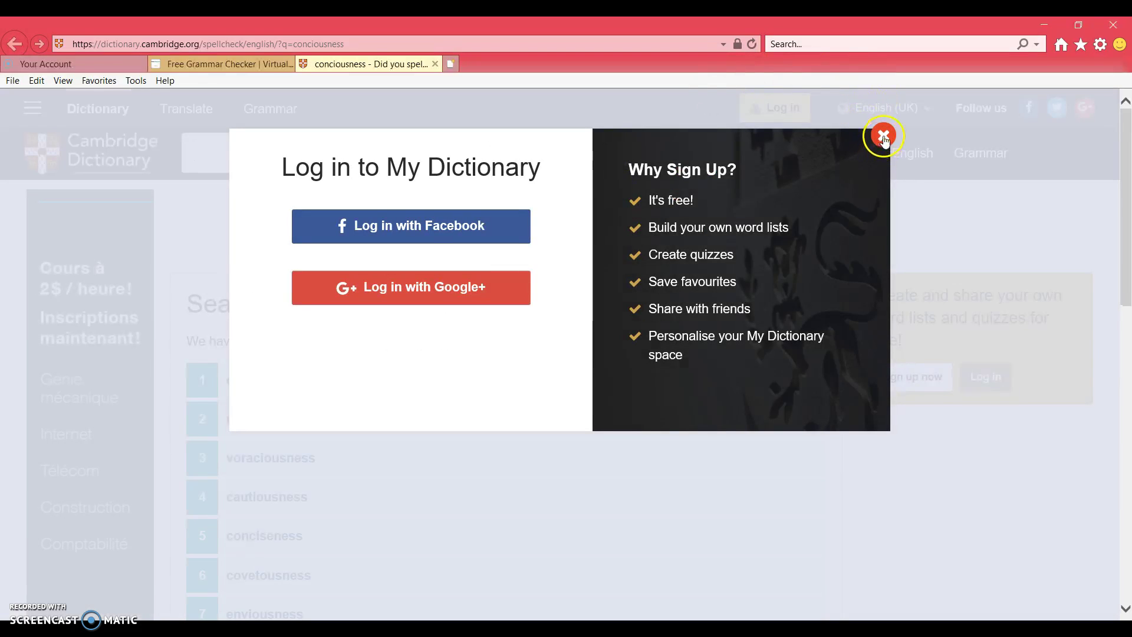
{"action": "left_click", "coordinate": [883, 137]}
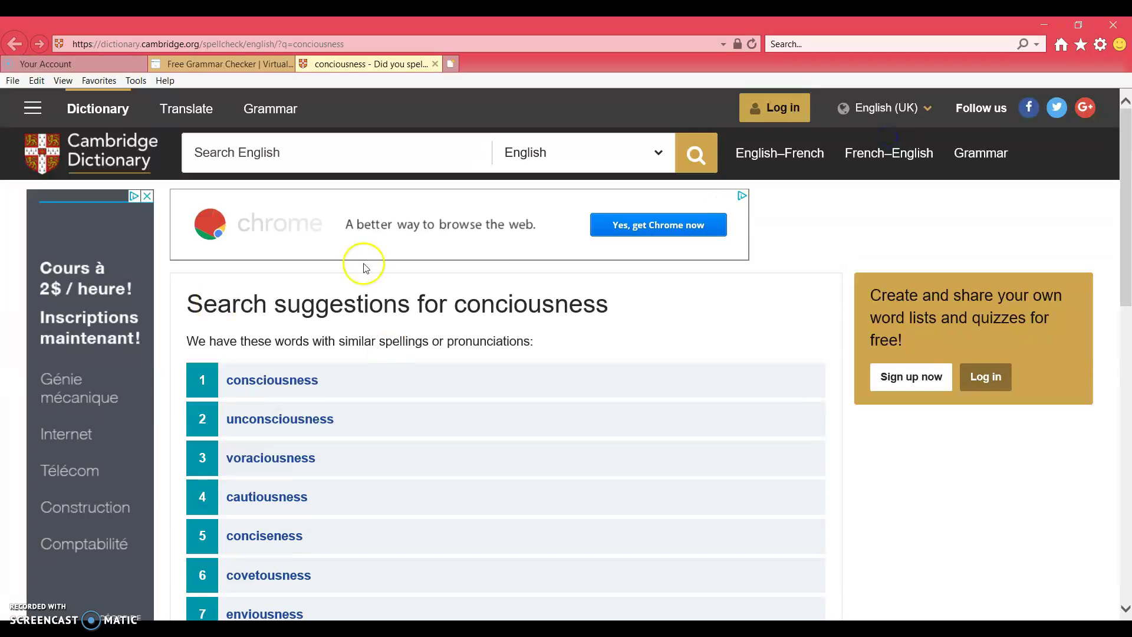
Look through the dictionary's spelling suggestions, return to the grammar checker page and close its Dictionary dialog.
{"action": "mouse_move", "coordinate": [1126, 170]}
{"action": "left_mouse_down"}
{"action": "mouse_move", "coordinate": [1120, 277]}
{"action": "mouse_move", "coordinate": [1120, 150]}
{"action": "left_mouse_up"}
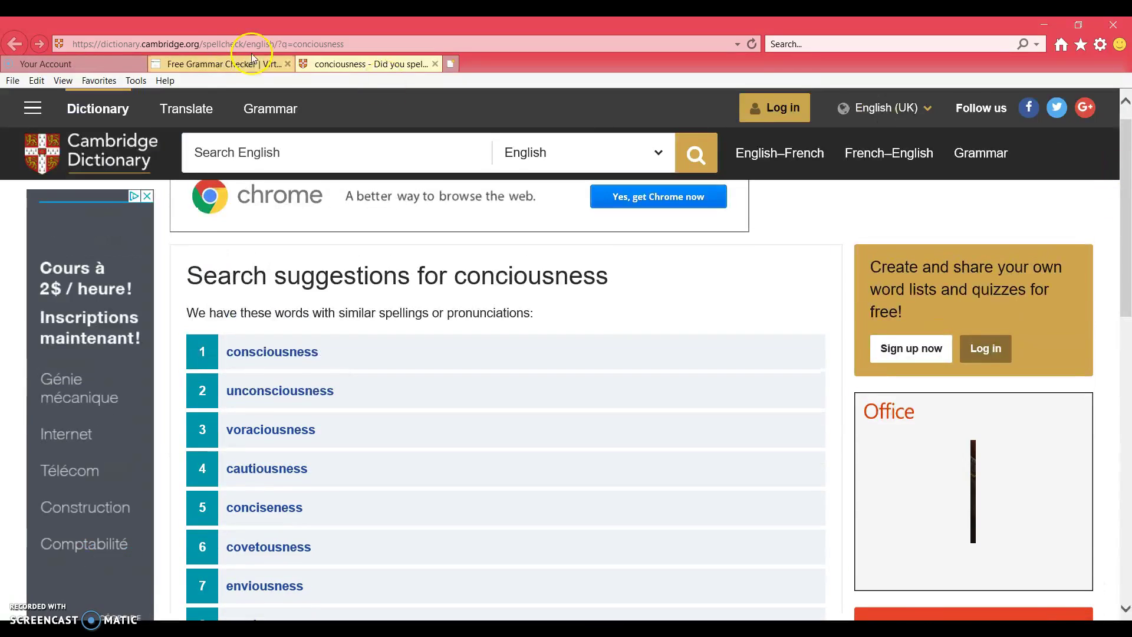
{"action": "left_click", "coordinate": [225, 69]}
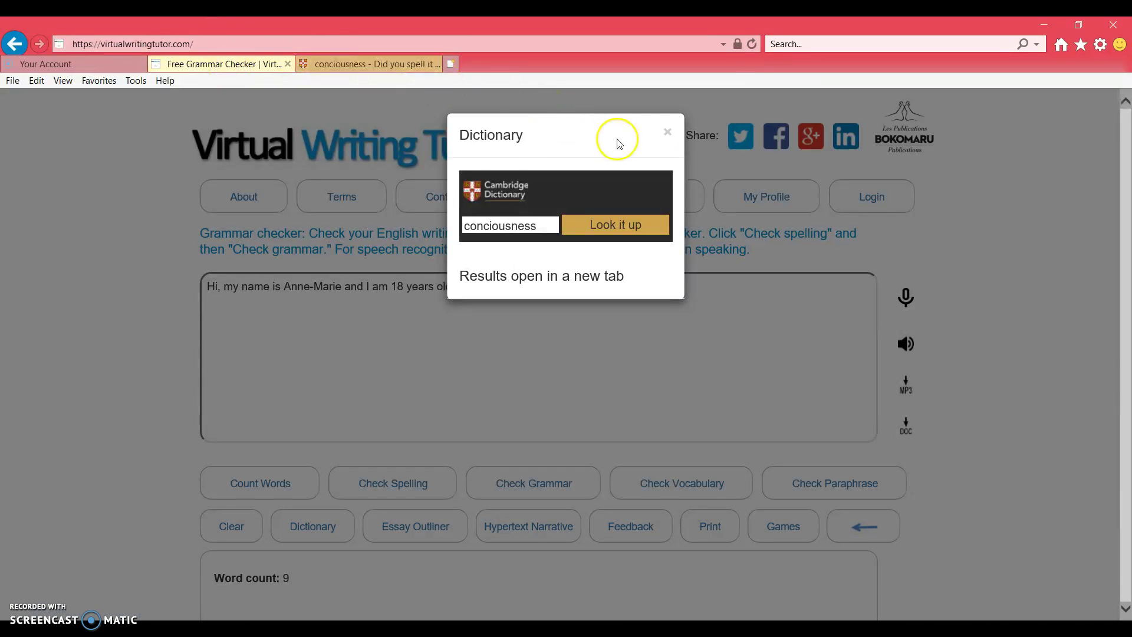
{"action": "left_click", "coordinate": [668, 130]}
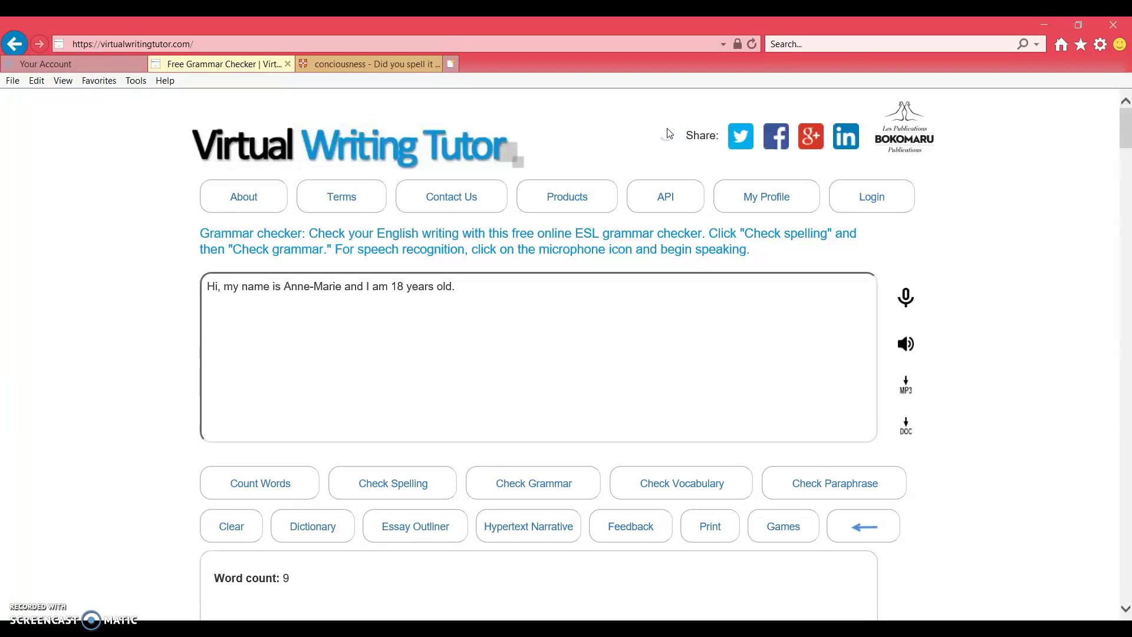